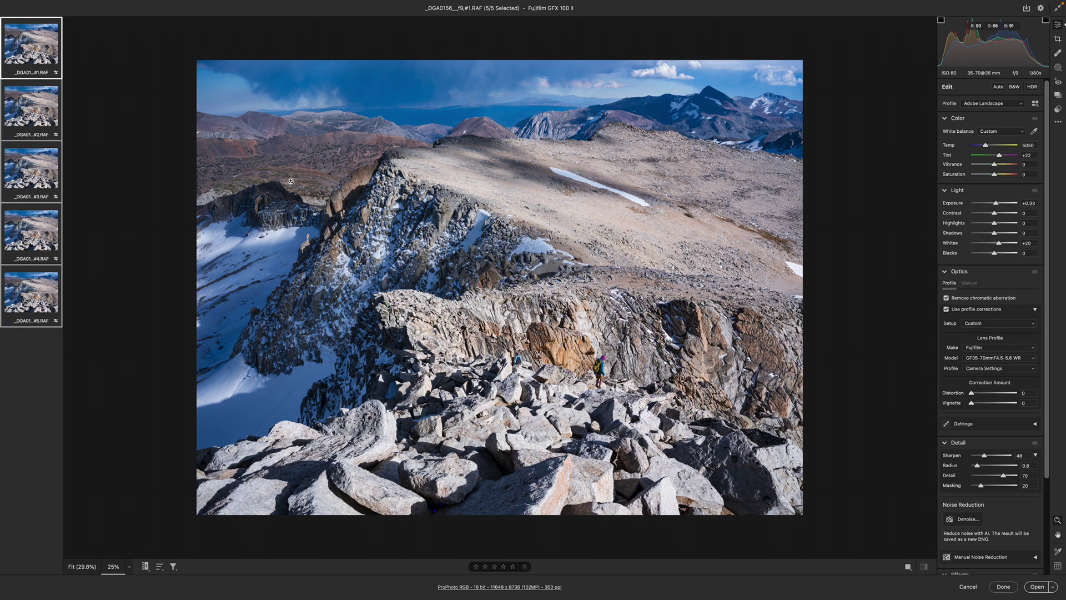
Fit the whole mountain photo in the Camera Raw preview with Cmd+0
key("ctrl+0")
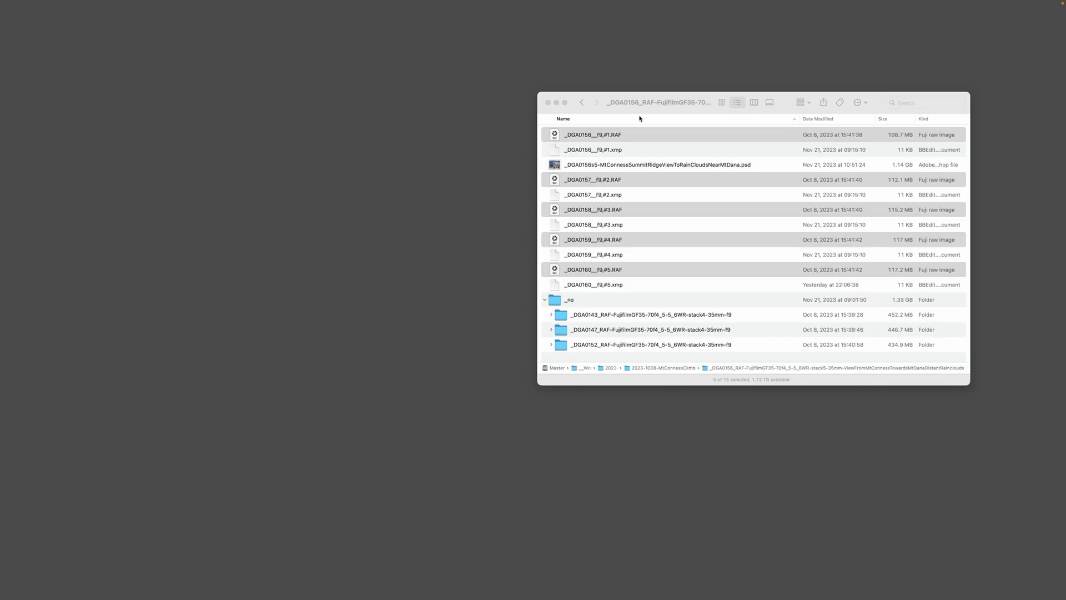
Open the five selected Fuji RAF files from the Finder folder in Camera Raw
left_click(609, 104)
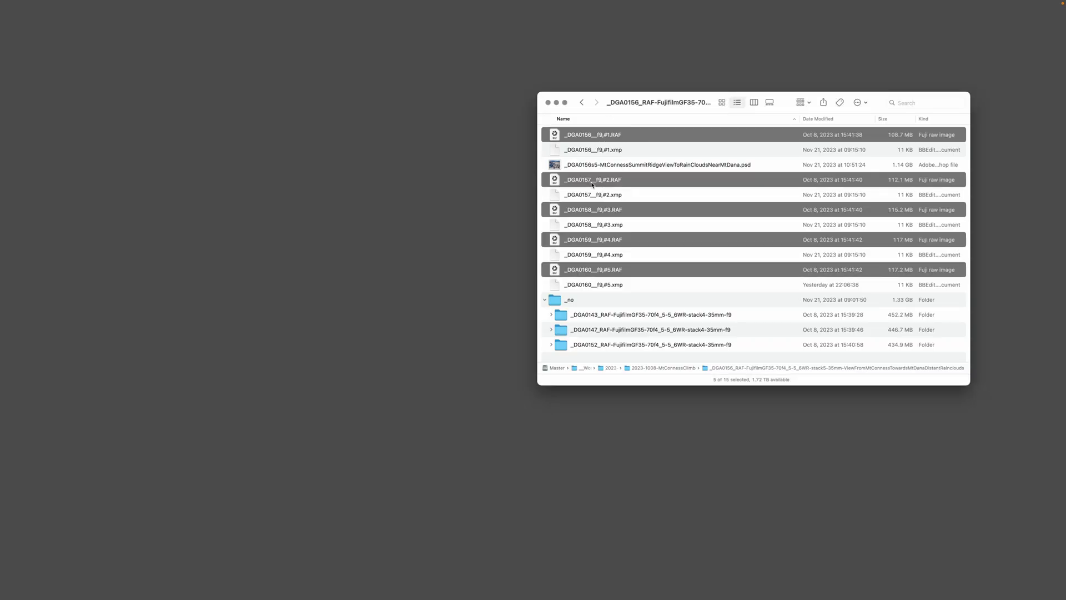
double_click(593, 137)
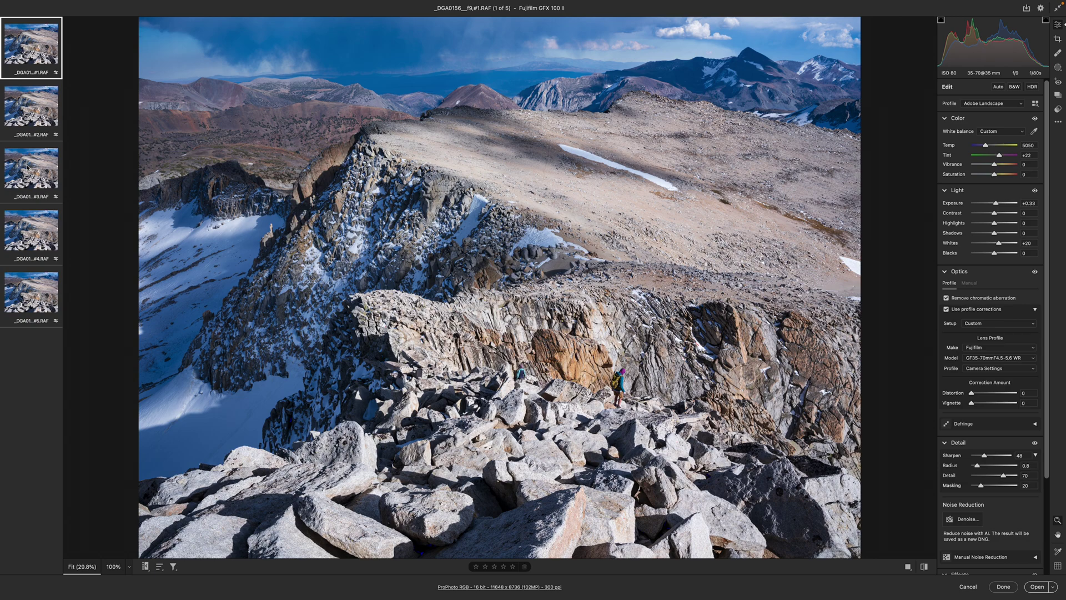
Select all five photos and run Enhance with AI Denoise at amount 10
key("super+a")
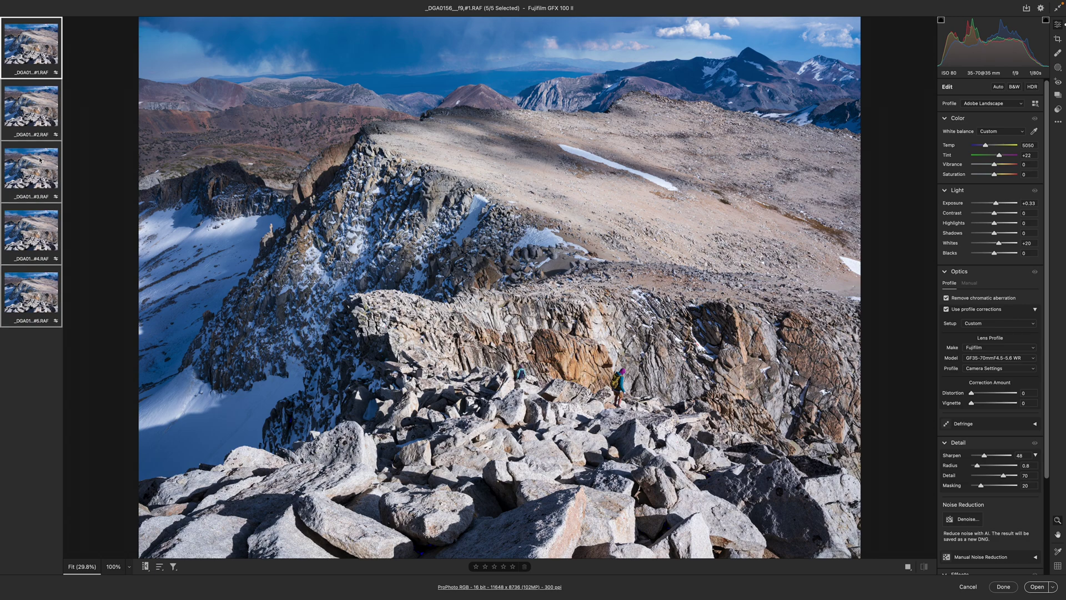
right_click(39, 160)
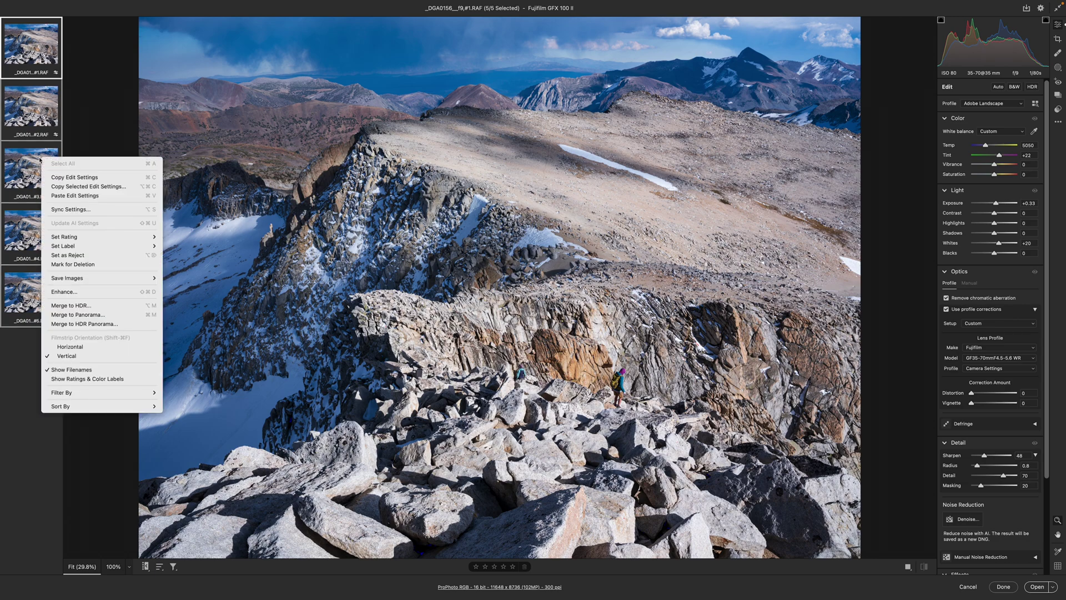
left_click(69, 293)
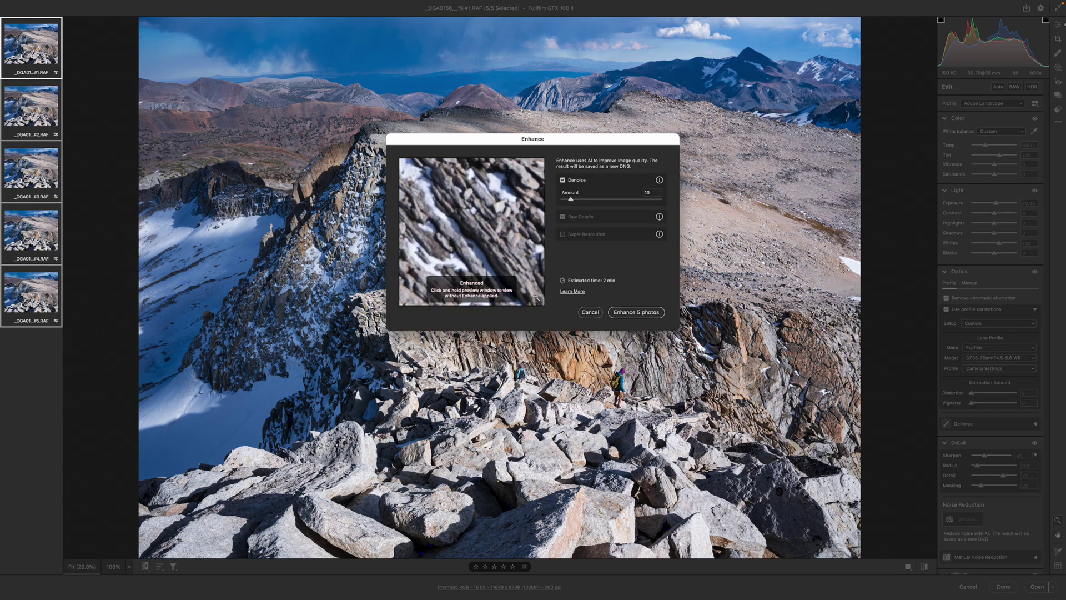
left_click(521, 95)
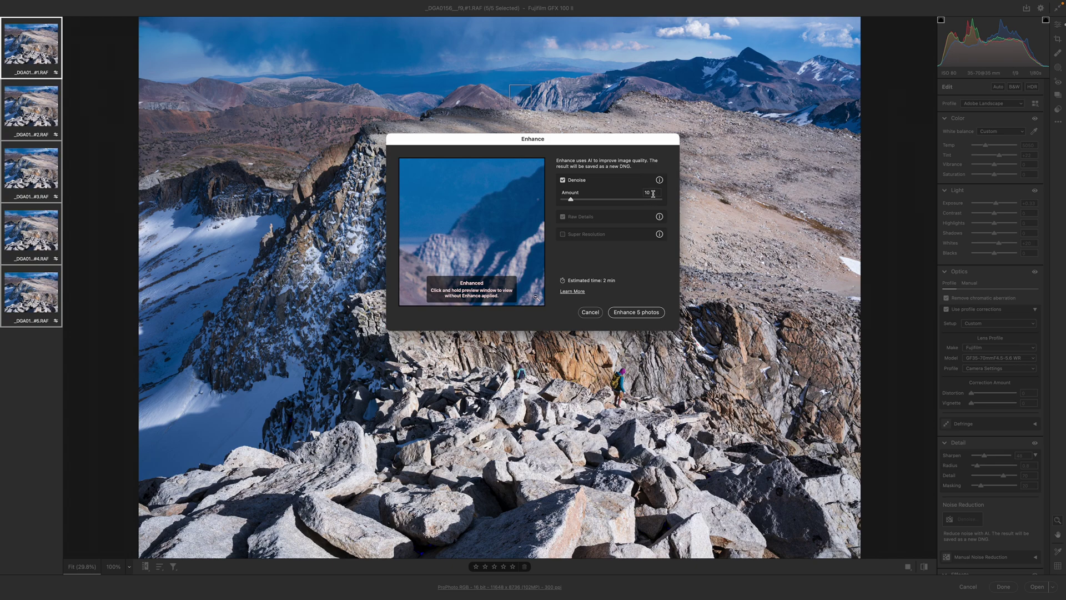
left_click_drag(587, 139, 580, 142)
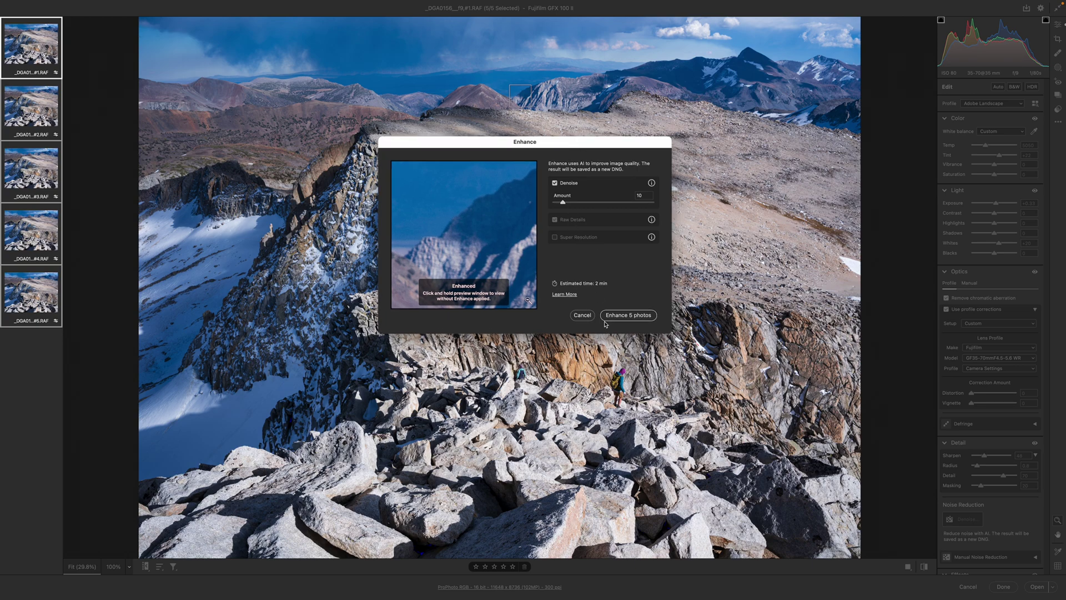
left_click(621, 316)
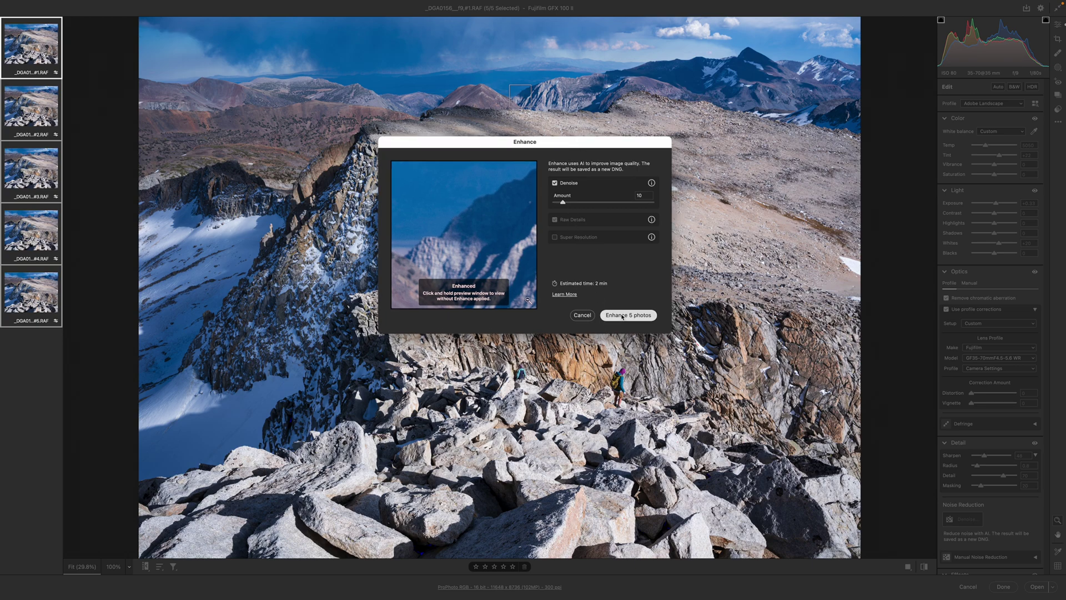
Close Camera Raw, move the save progress window aside and bring the Finder folder forward
left_click(1007, 589)
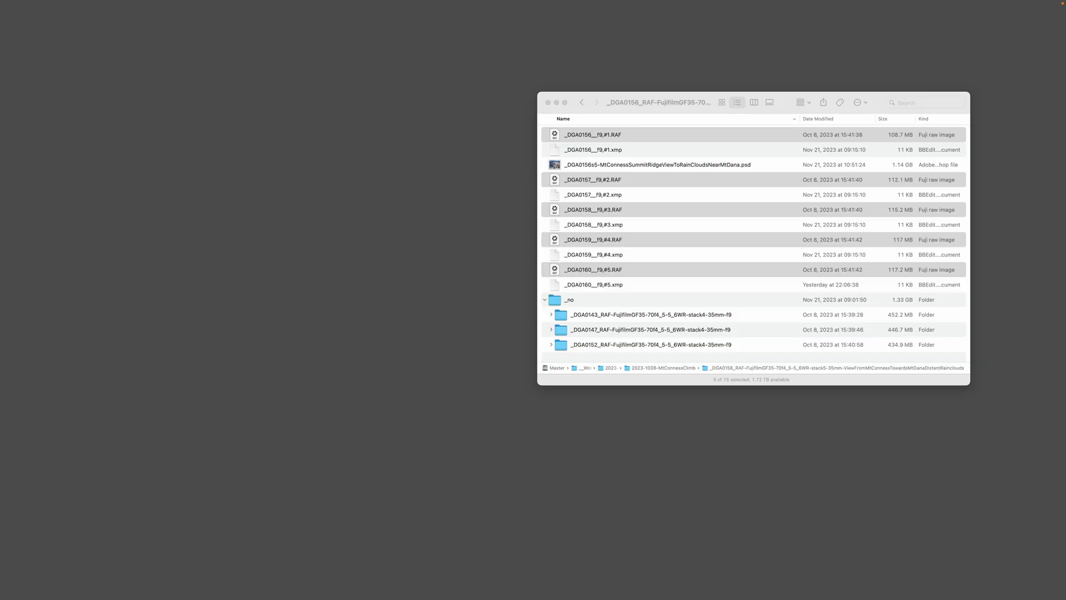
left_click_drag(710, 225, 624, 301)
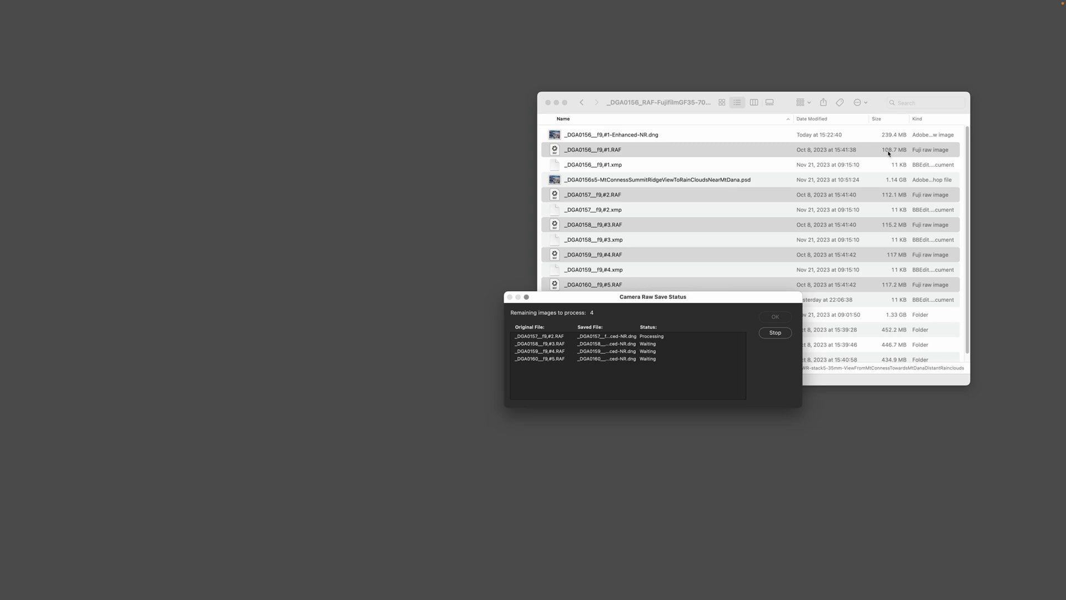
left_click(870, 154)
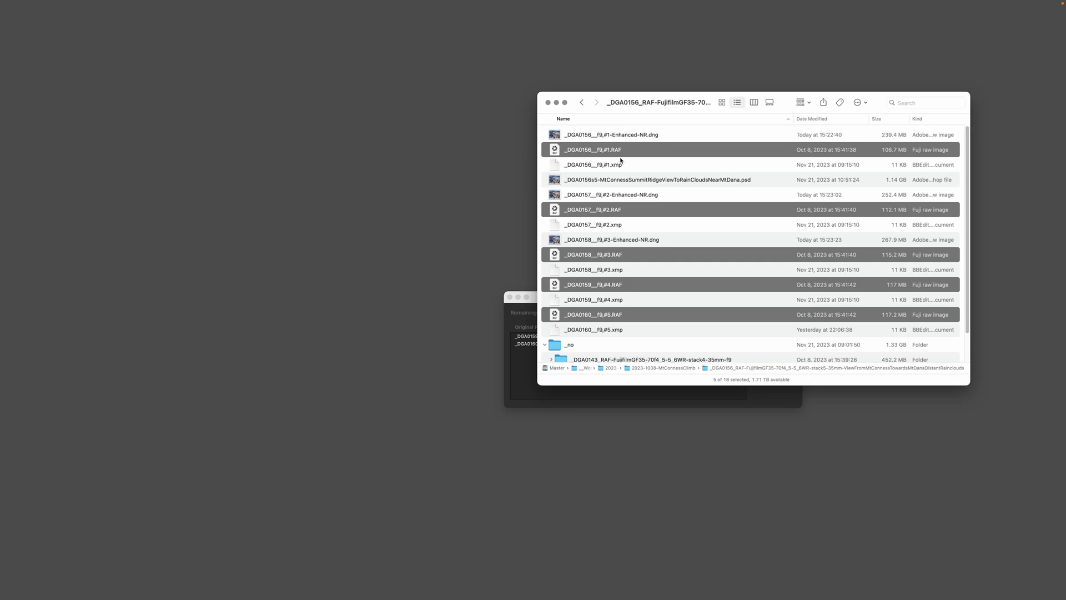
Rearrange the save and folder windows and select _DGA0156__f9_#1-Enhanced-NR.dng
key("Up")
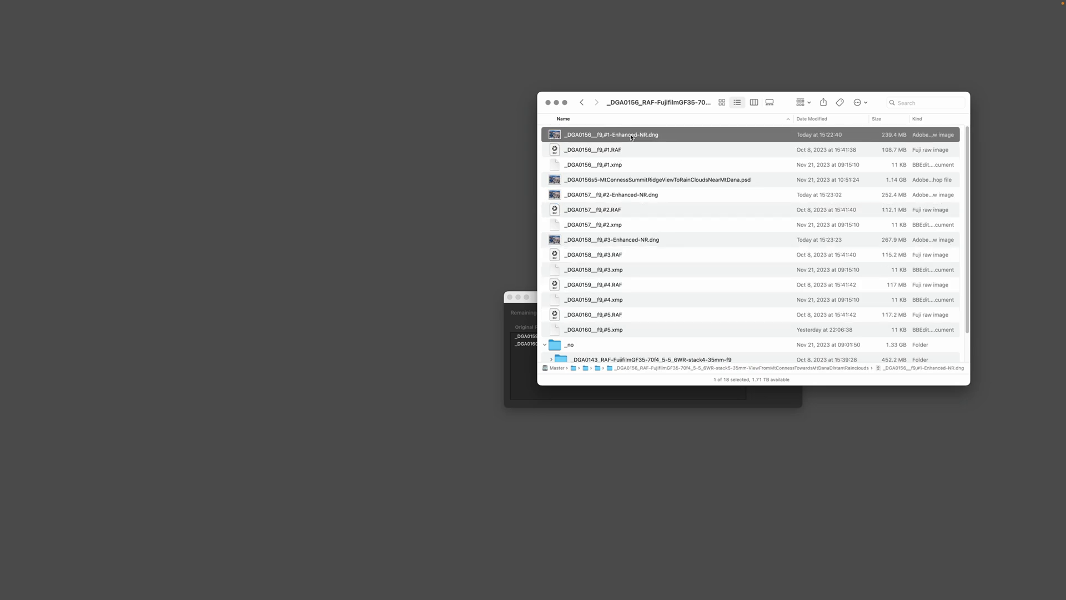
left_click(599, 150)
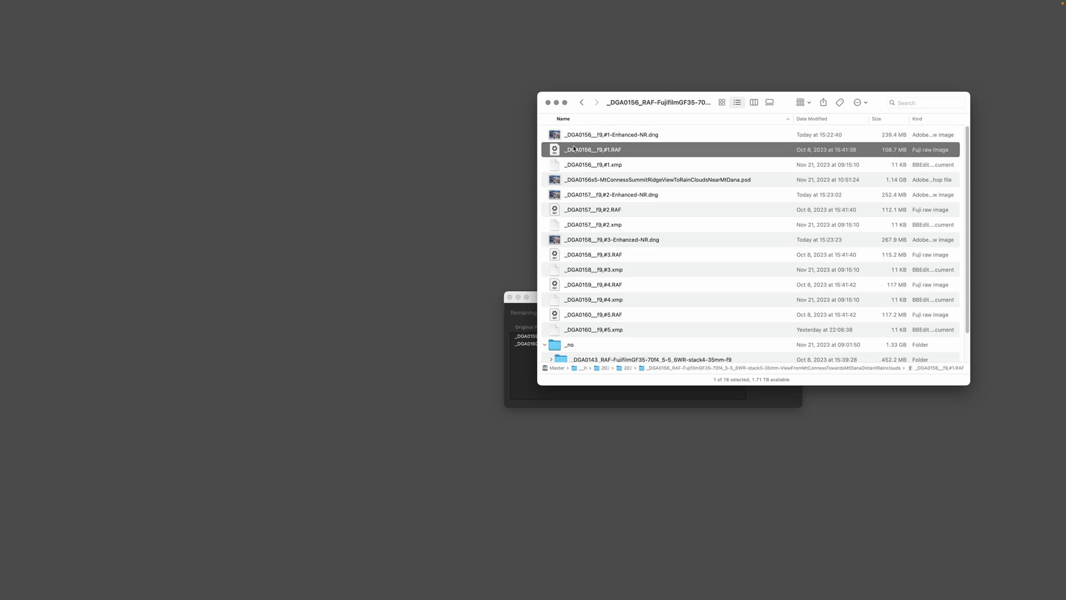
key("Up")
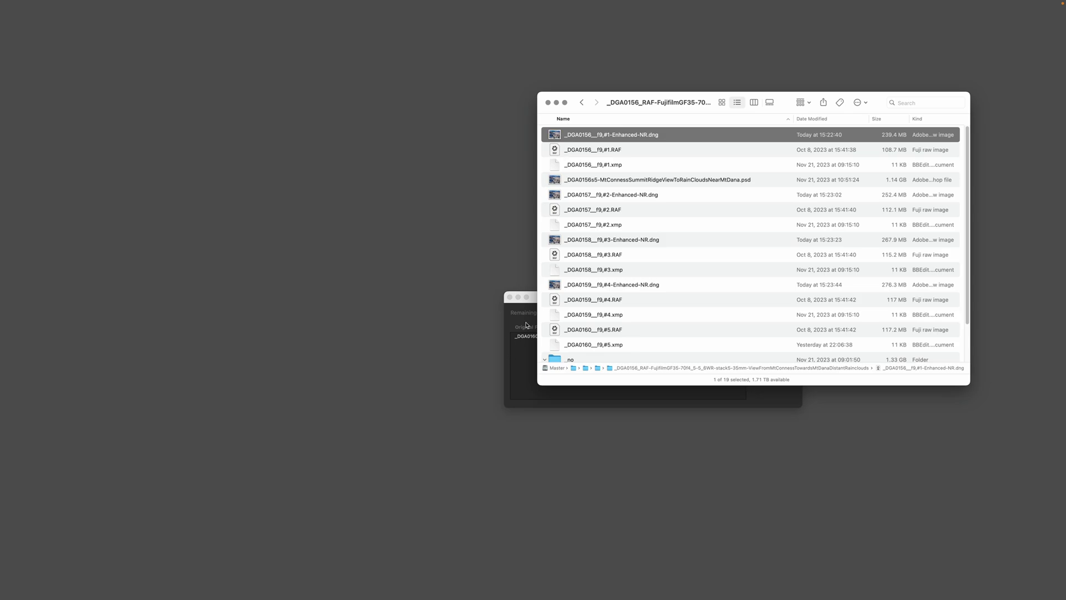
left_click_drag(538, 303, 536, 399)
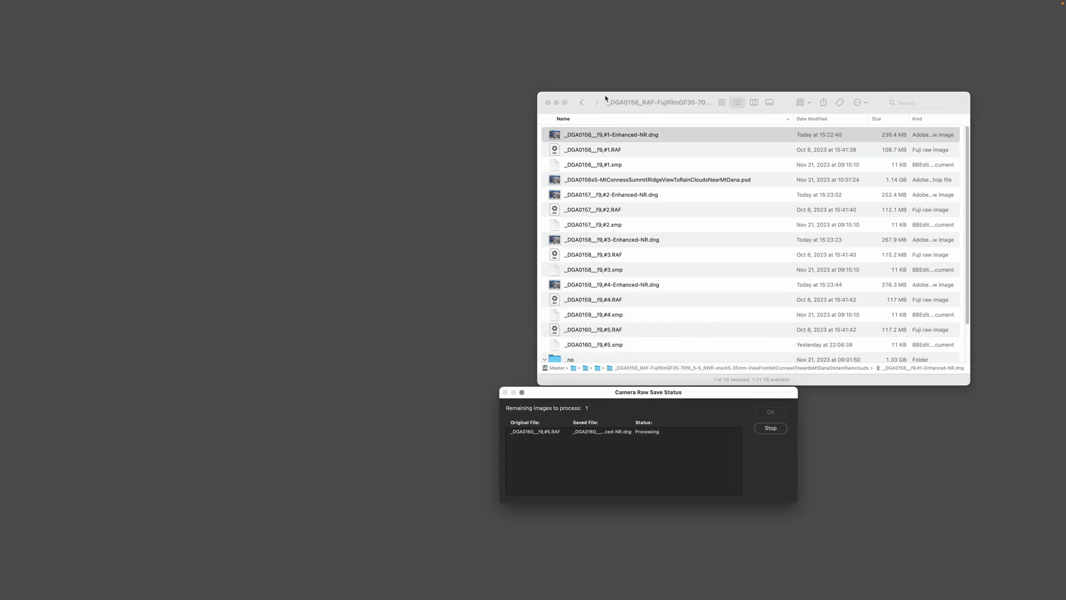
left_click_drag(606, 99, 543, 87)
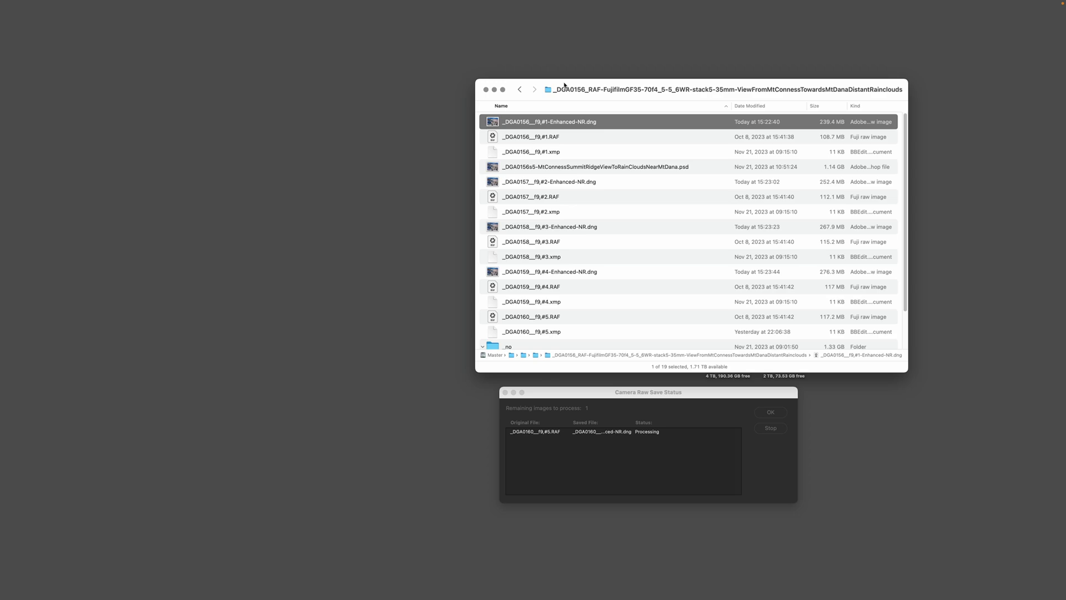
left_click(562, 140)
Open _DGA0156__f9_#1-Enhanced-NR.dng, set Exposure to +0.40, and apply with Done
left_click(561, 124)
double_click(561, 123)
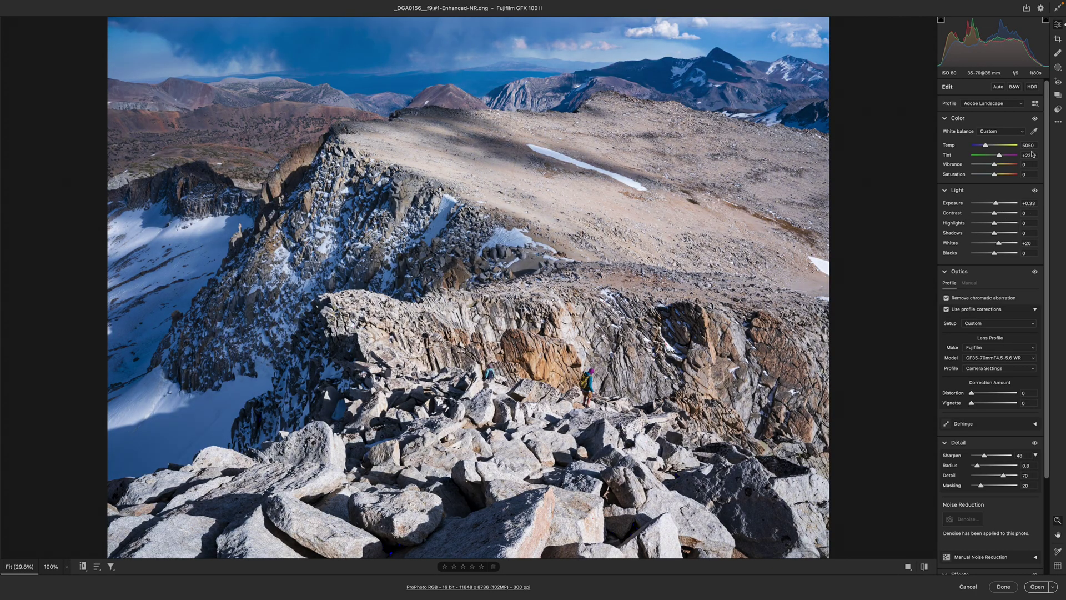
left_click(1033, 203)
type("0.4")
key("Tab")
left_click(1004, 587)
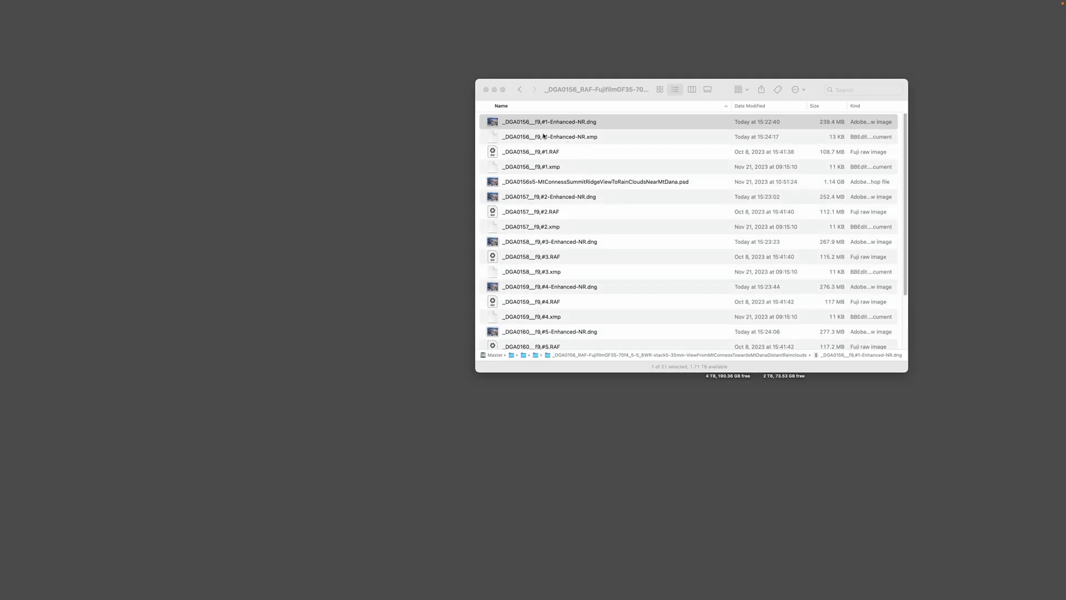
Select the original #1 RAF together with the #1 Enhanced-NR DNG in Finder
left_click(582, 139)
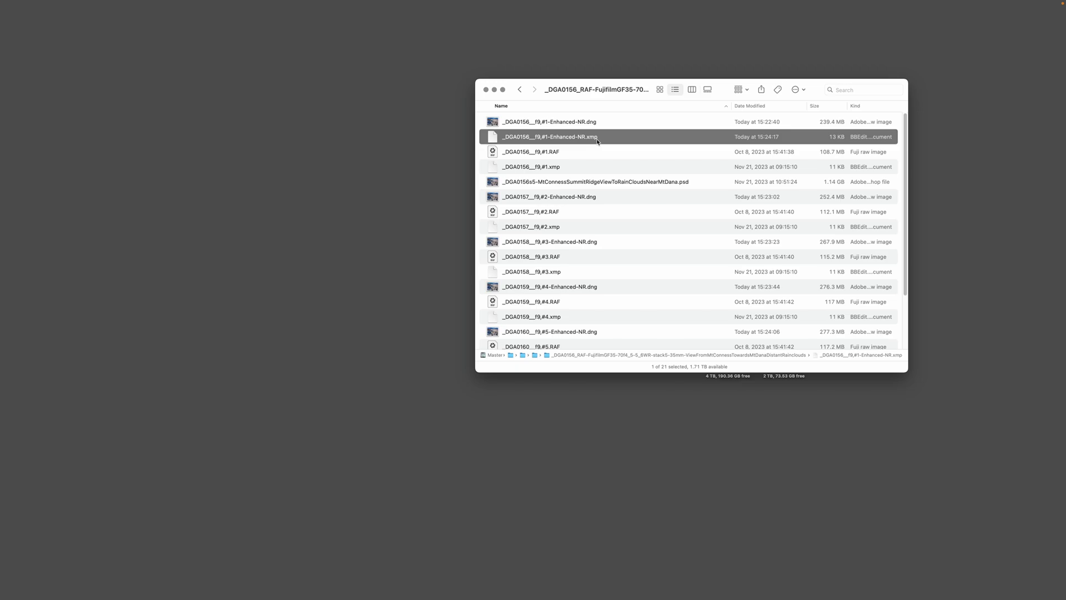
left_click(574, 123)
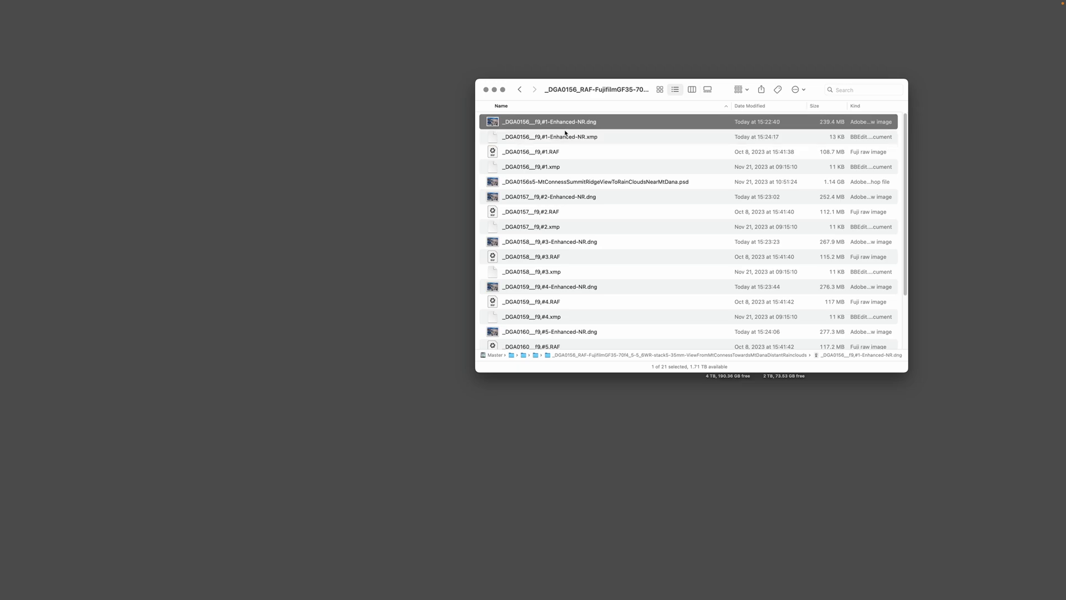
left_click(563, 156)
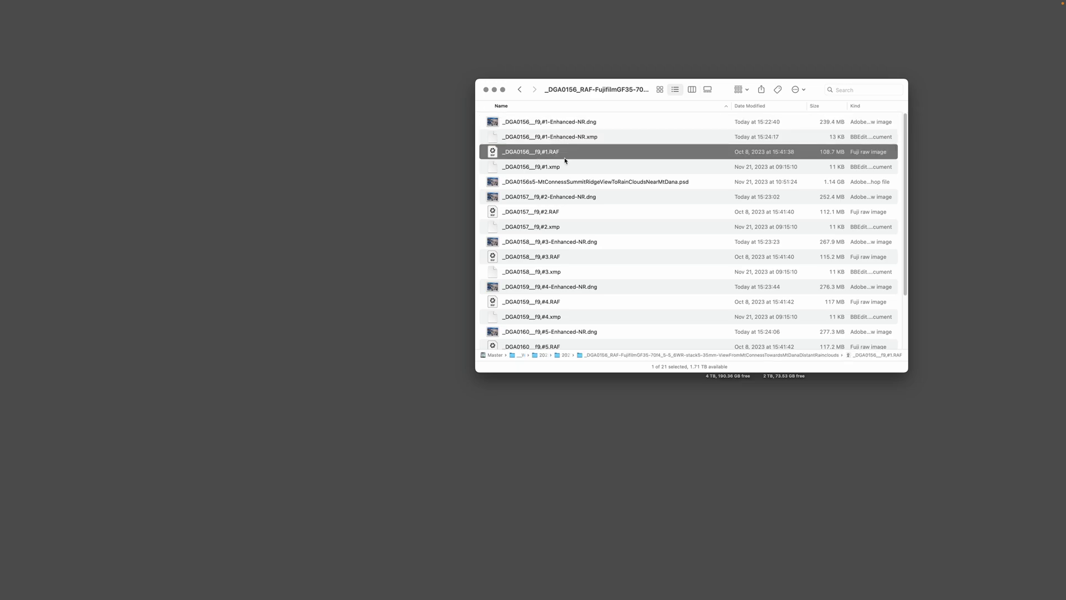
left_click(535, 124, "super")
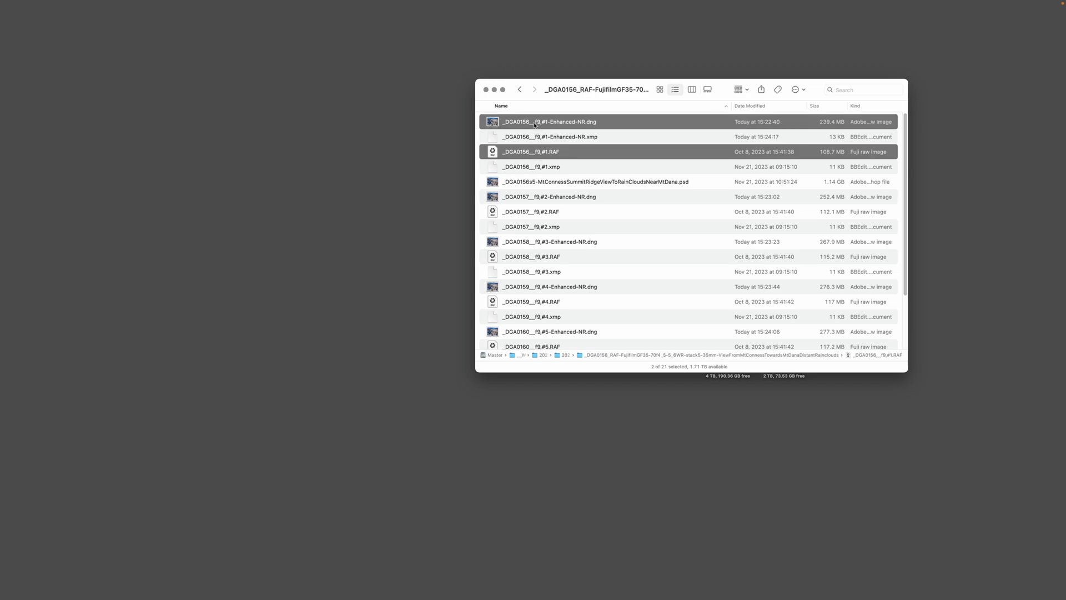
Open both files and paste the DNG's edit settings, including +0.40 exposure, onto the #1 RAF
double_click(534, 125)
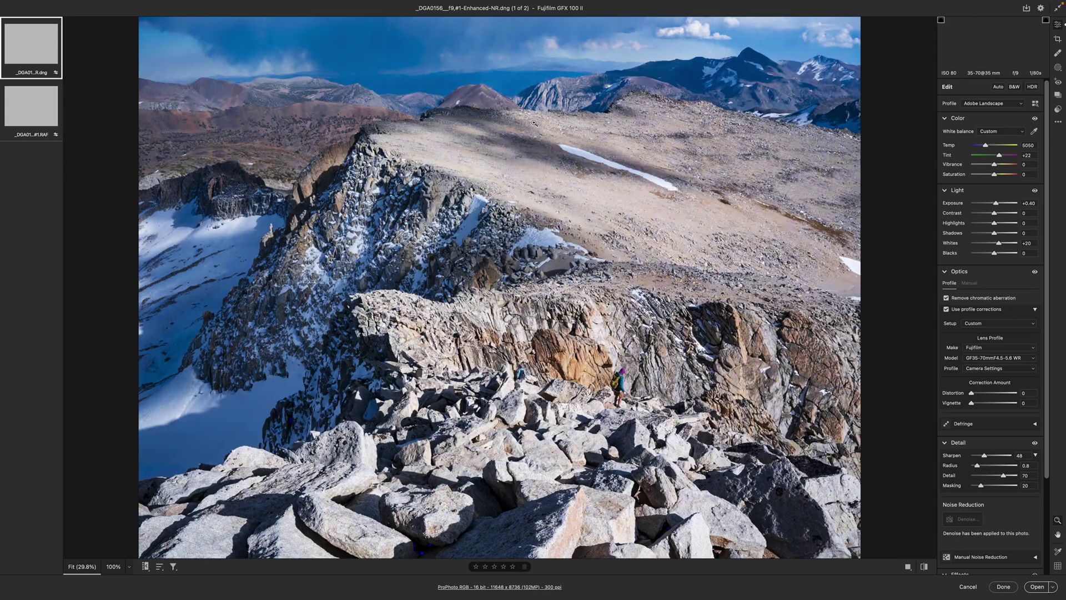
right_click(30, 33)
key("Escape")
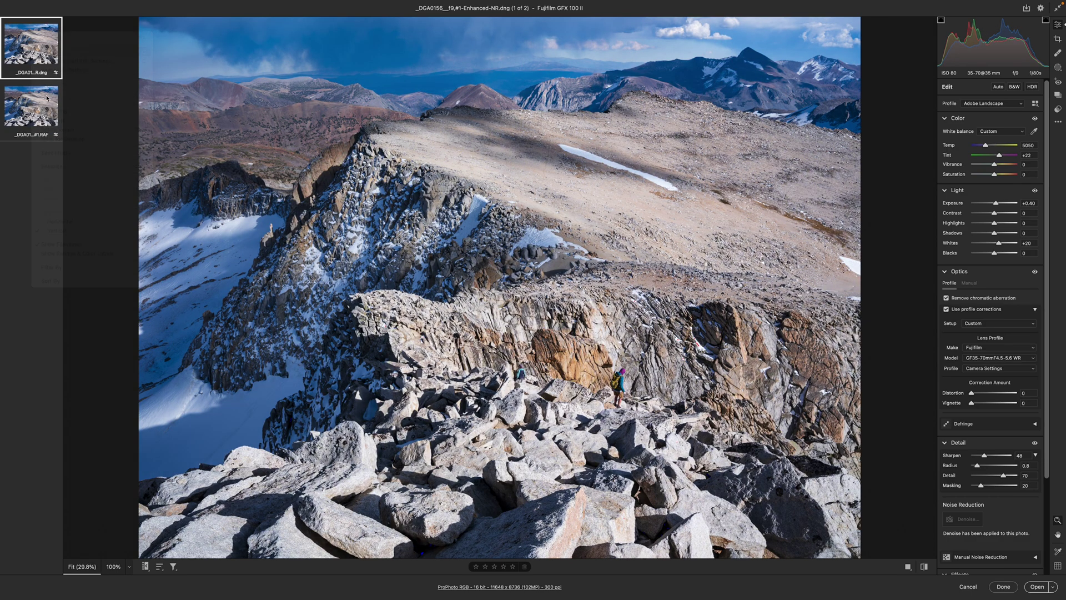
left_click(33, 102)
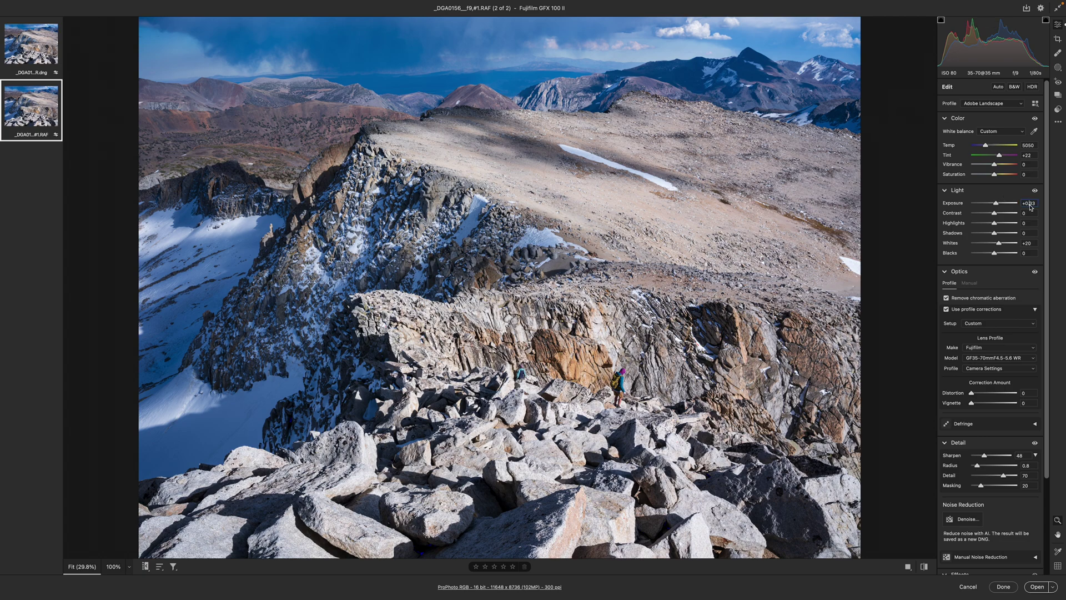
right_click(47, 107)
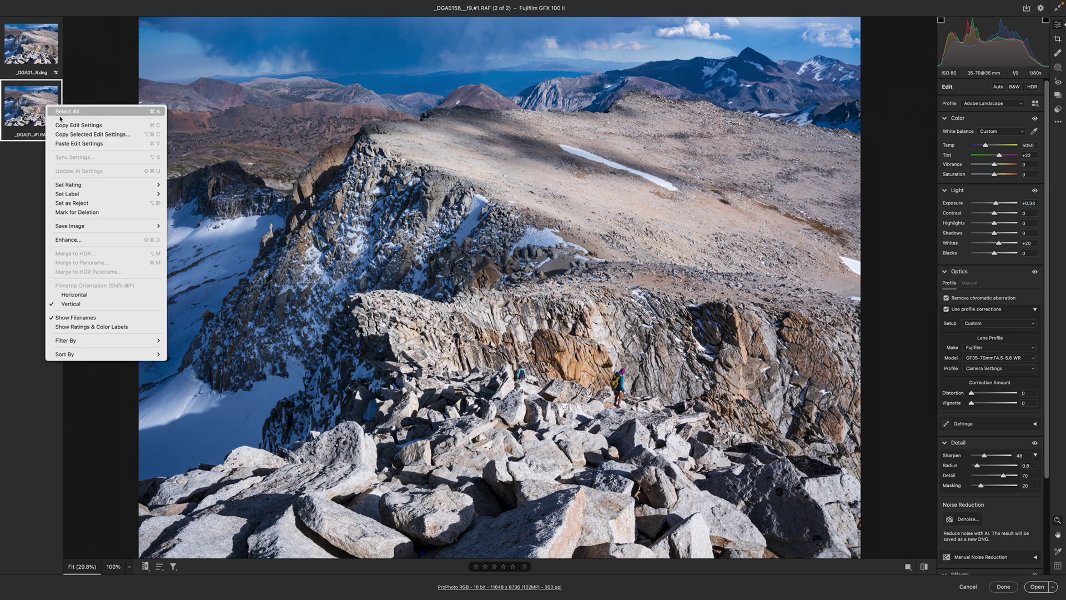
left_click(78, 143)
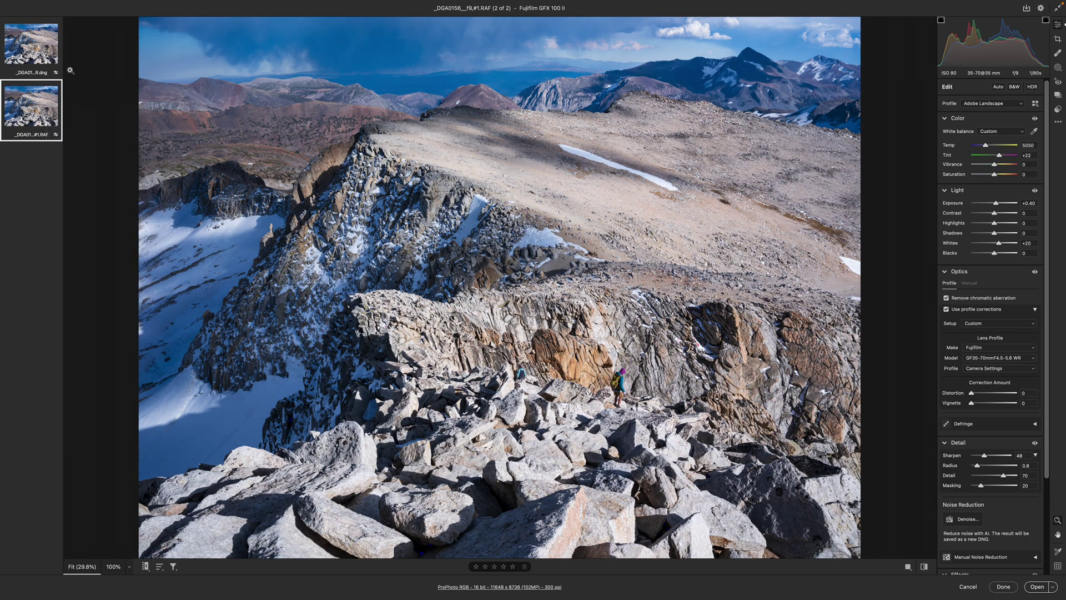
left_click(32, 45)
left_click(37, 114)
Apply the RAF edits, then delete the five Enhanced-NR DNG files (#1–#5) from the folder
left_click(1003, 586)
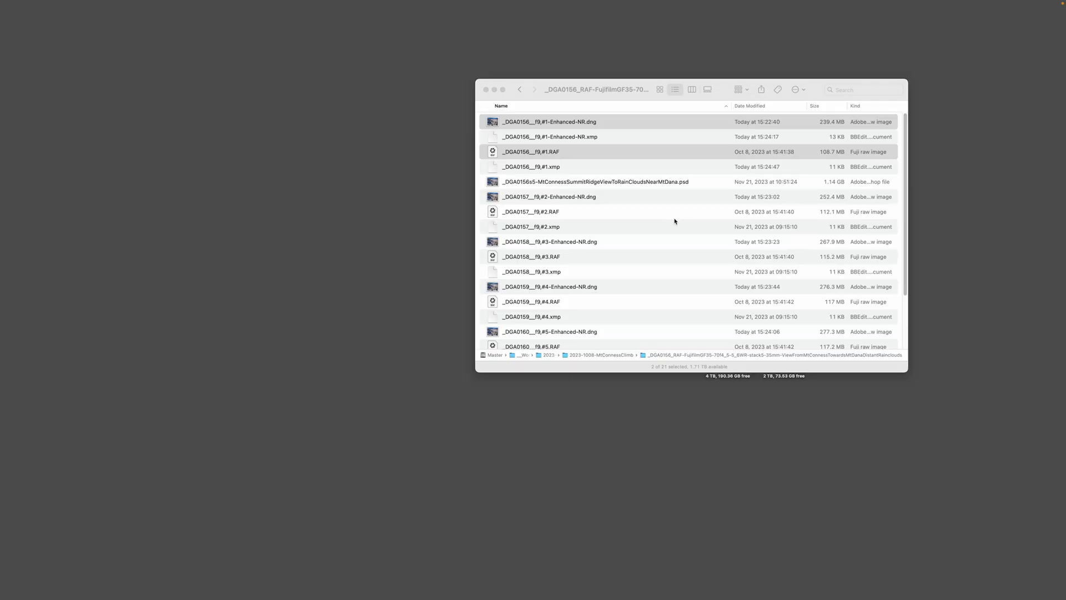
left_click(622, 167)
left_click(581, 124)
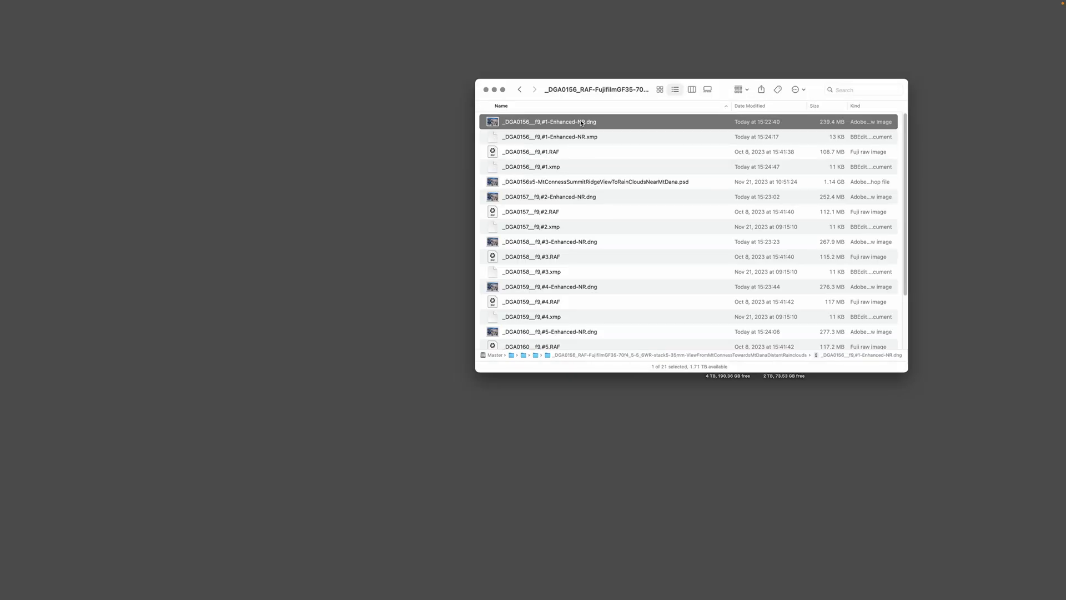
left_click(619, 197, "super")
left_click(598, 243, "super")
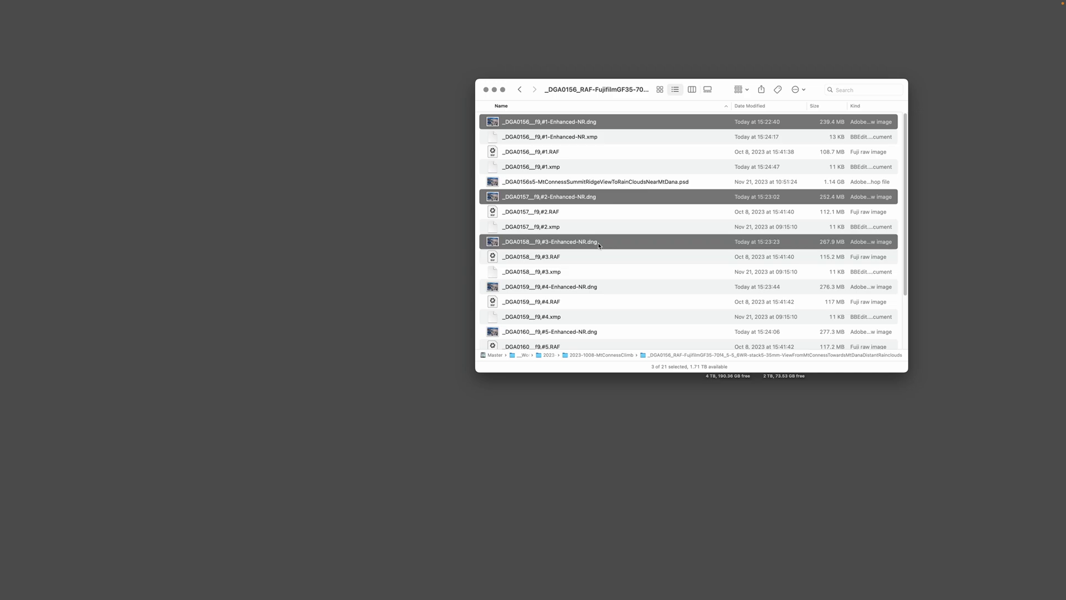
left_click(589, 285, "super")
left_click(588, 331, "super")
key("super+BackSpace")
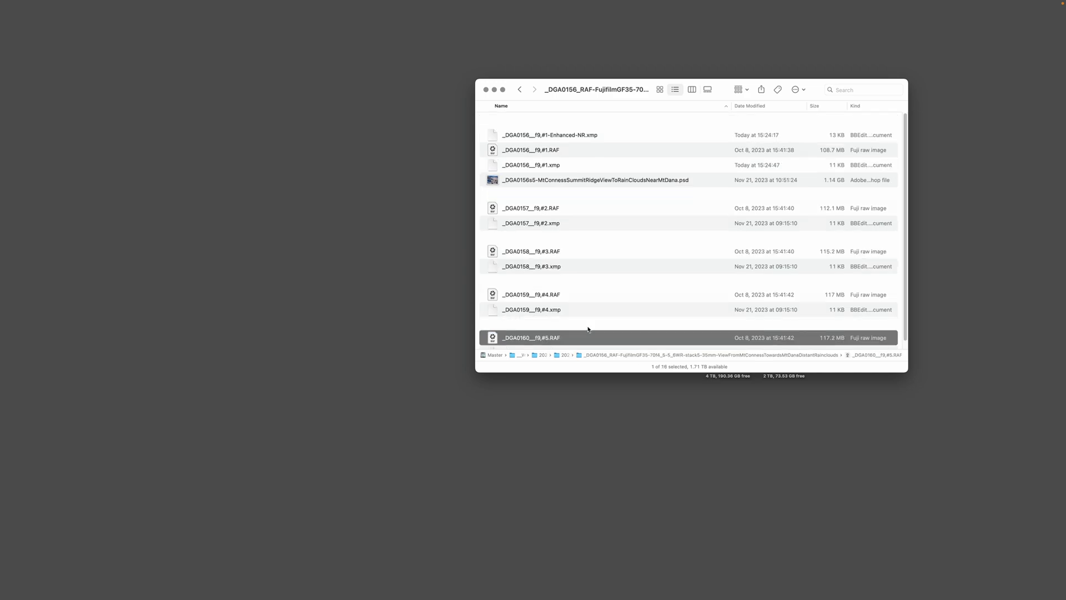
Delete the leftover Enhanced-NR xmp sidecar, leaving the RAFs, their xmp files and the psd
left_click(553, 125)
key("super+BackSpace")
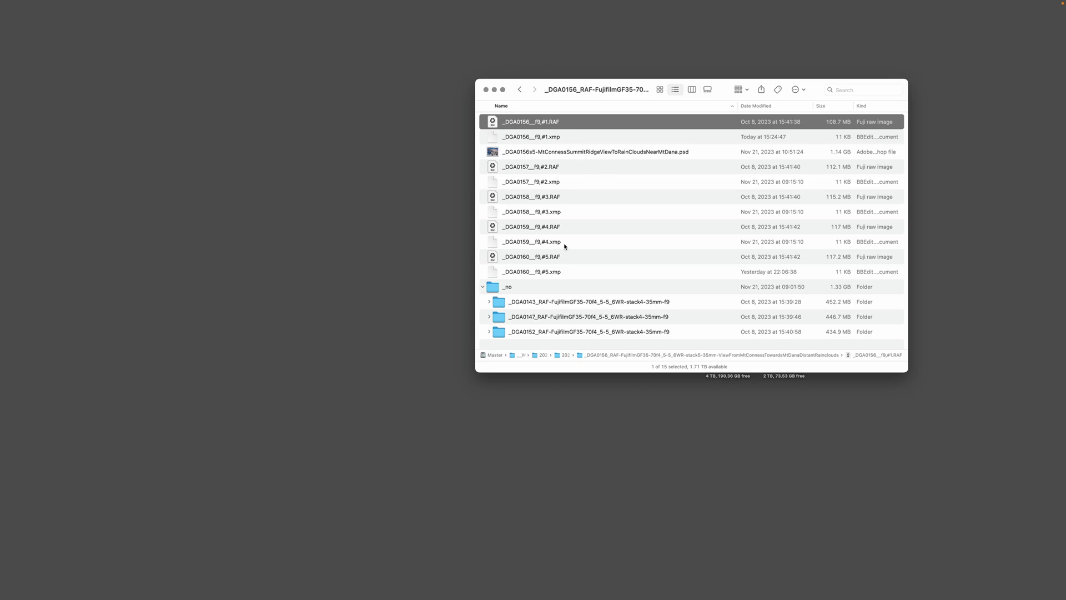
left_click(585, 150)
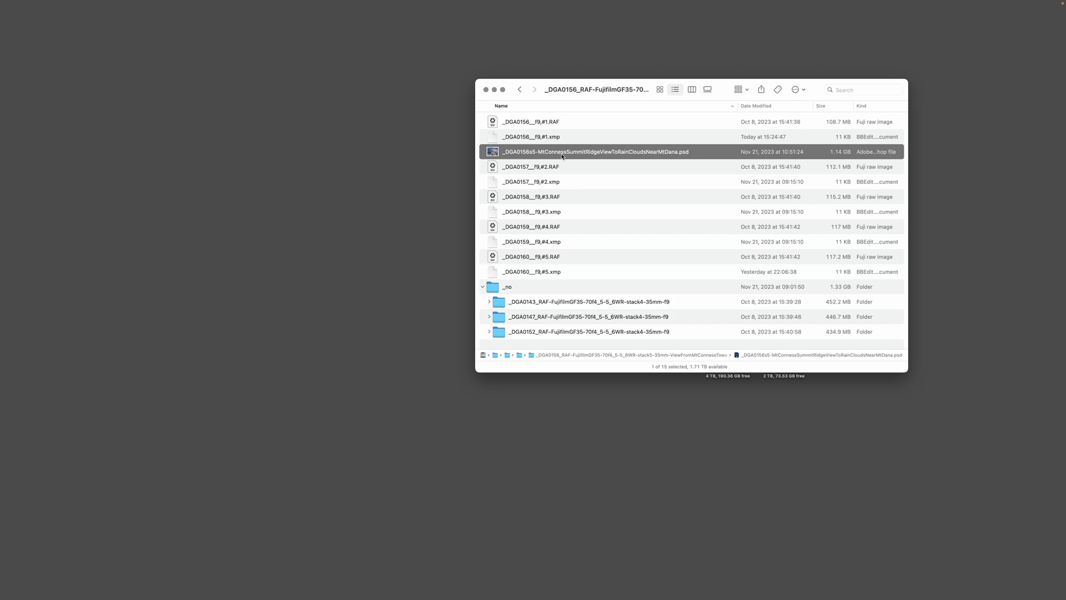